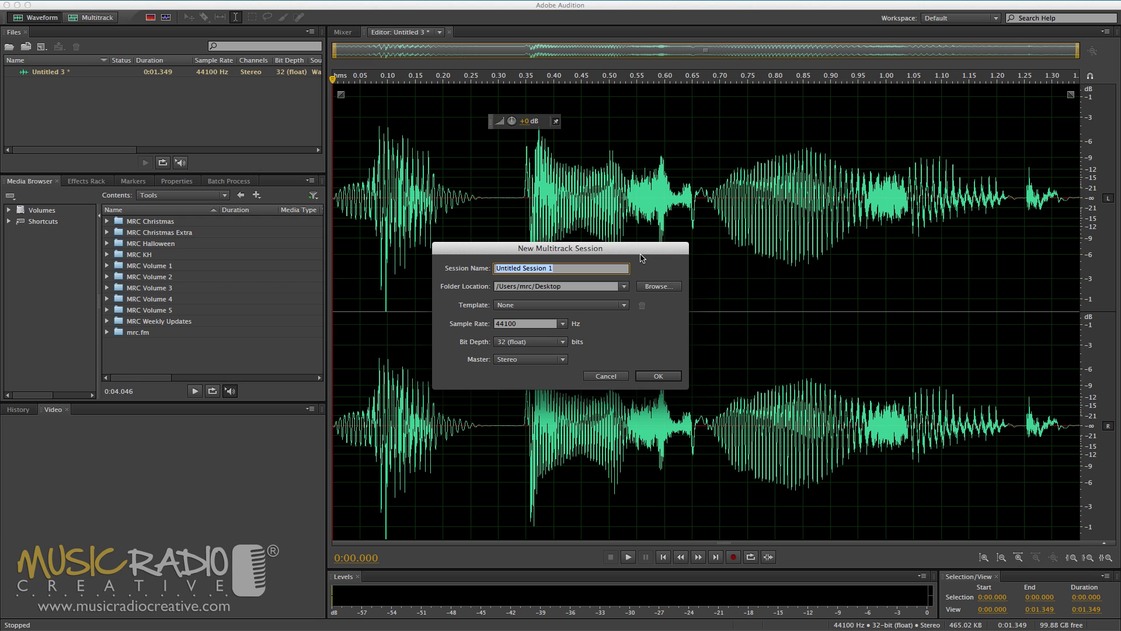
Create a new empty multitrack session named 'Mike'
type("Mike")
left_click(677, 376)
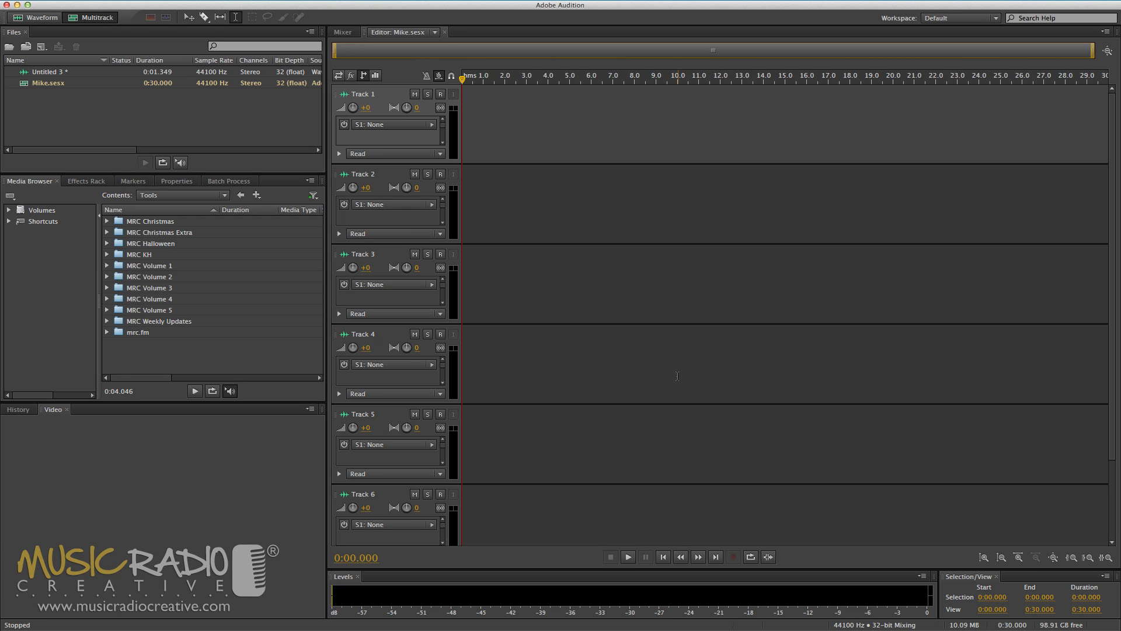
Place the Untitled 3 recording on Track 1 near 1 s and play it from 1.036 s
left_click_drag(67, 72, 489, 118)
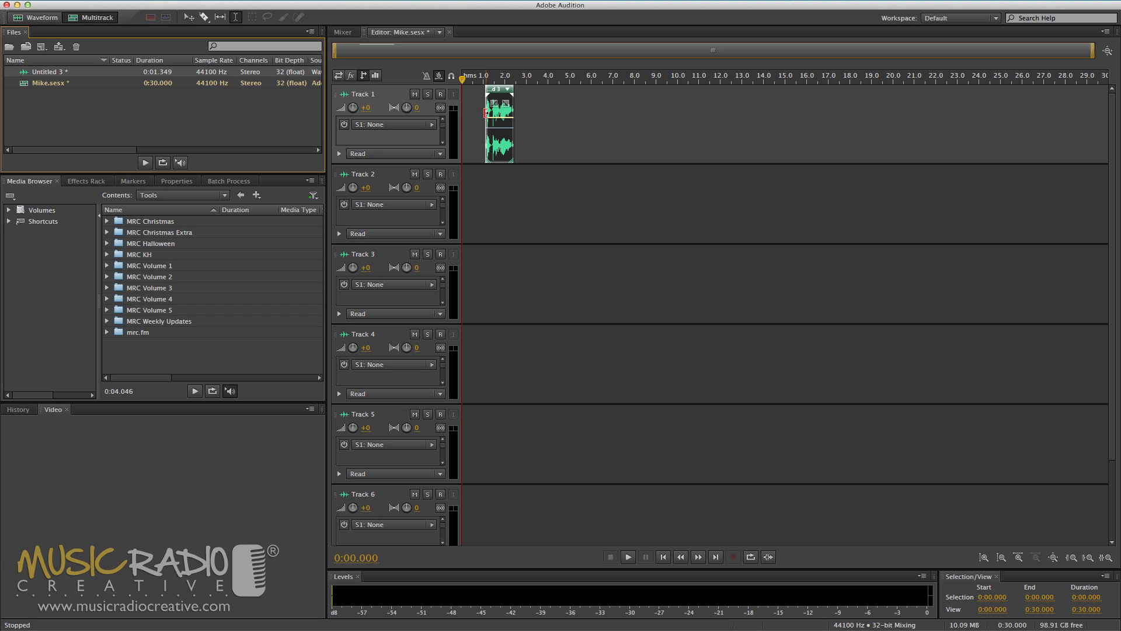
left_click(484, 83)
scroll(484, 82, "up", 5)
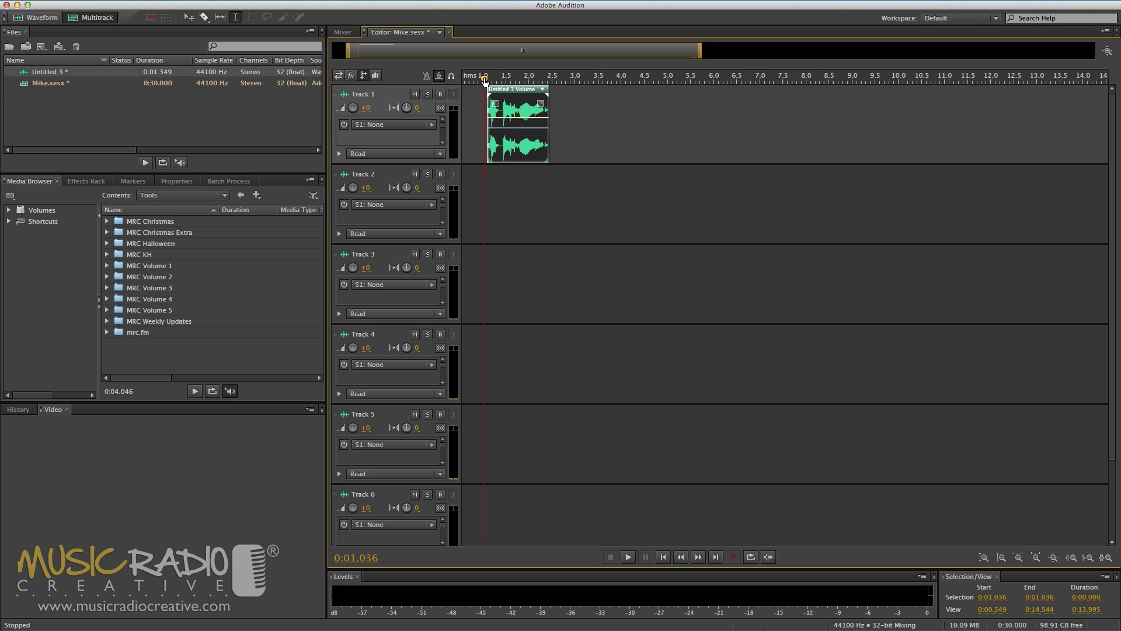
scroll(484, 82, "up", 4)
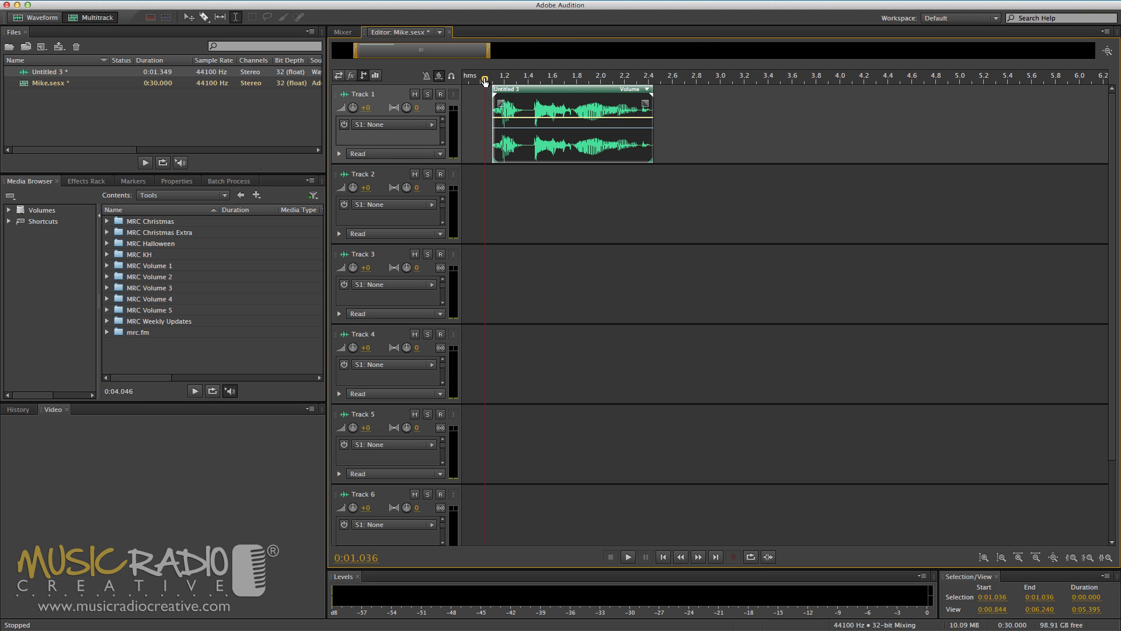
scroll(484, 81, "left", 5)
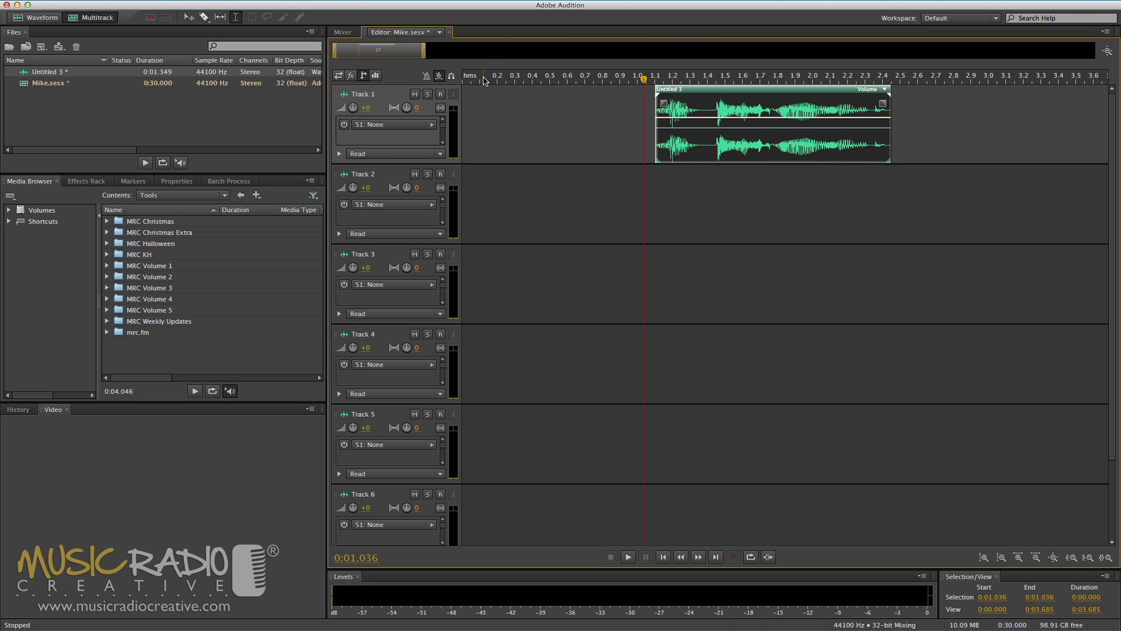
scroll(642, 82, "up", 1)
key("space")
key("space")
Arm Track 2 and record a new clip, Track 2_001, starting where the Track 1 clip ends
left_click(867, 189)
left_click(891, 188)
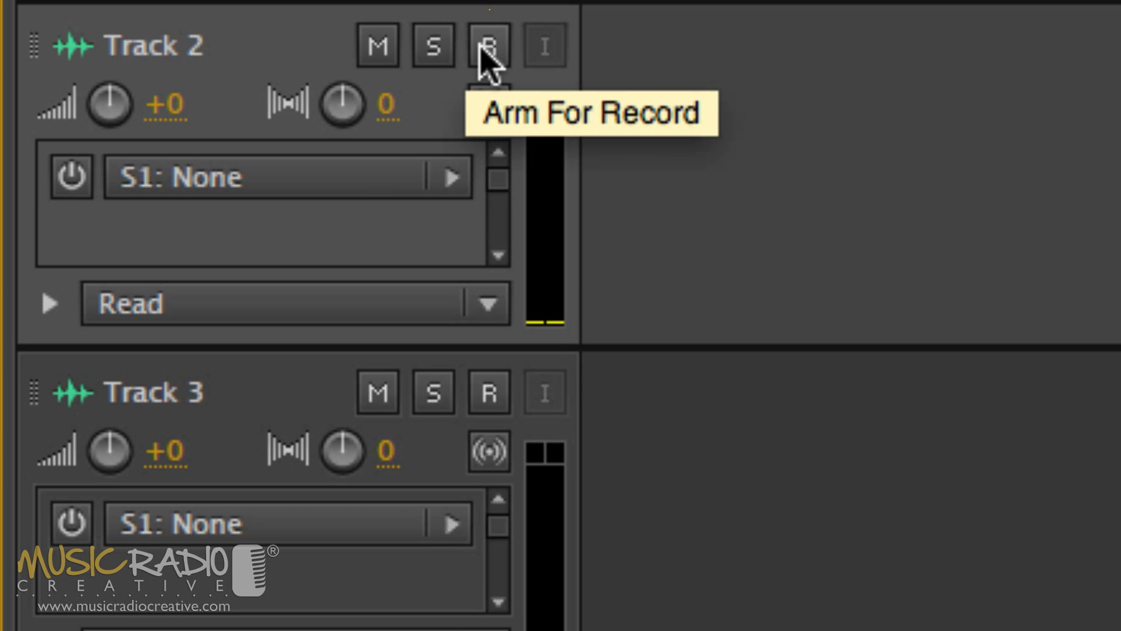
left_click(460, 111)
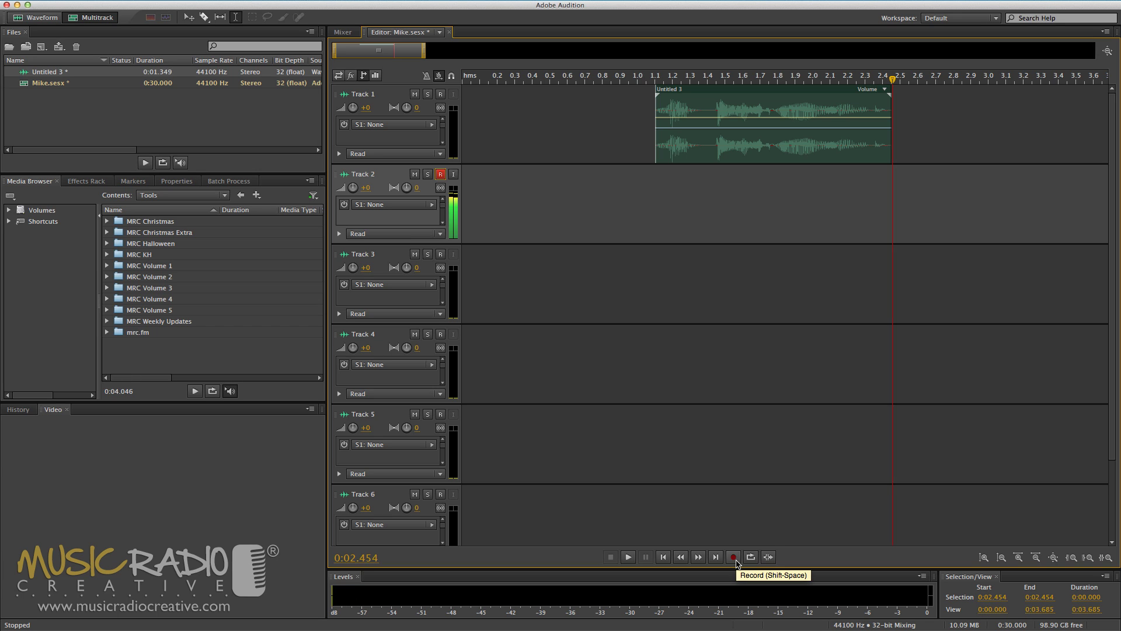
left_click(733, 557)
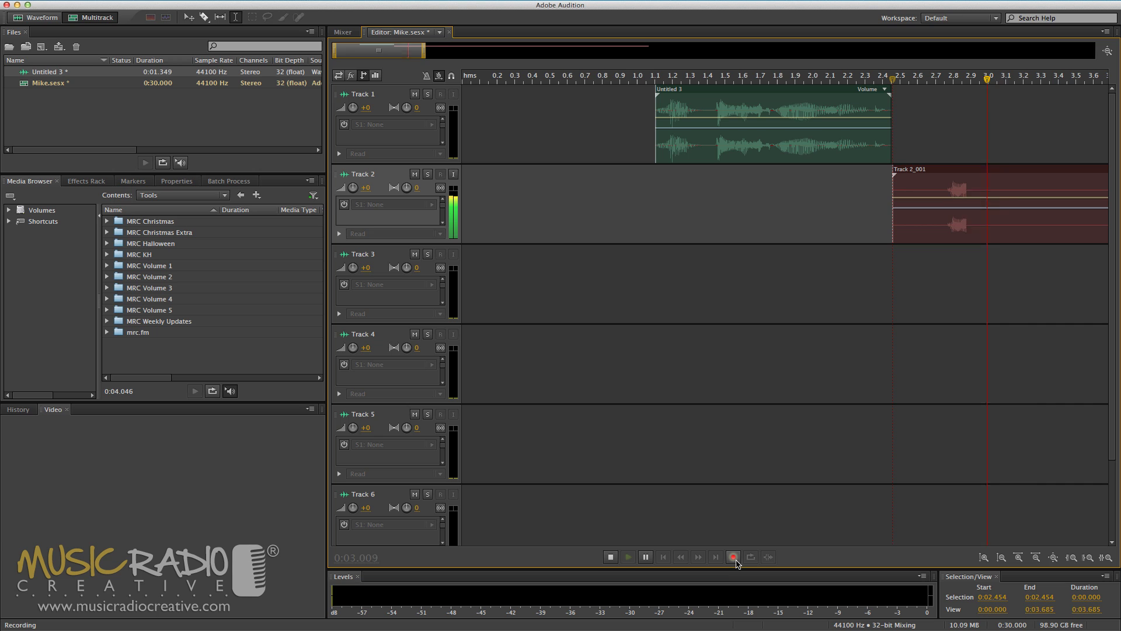
left_click(734, 558)
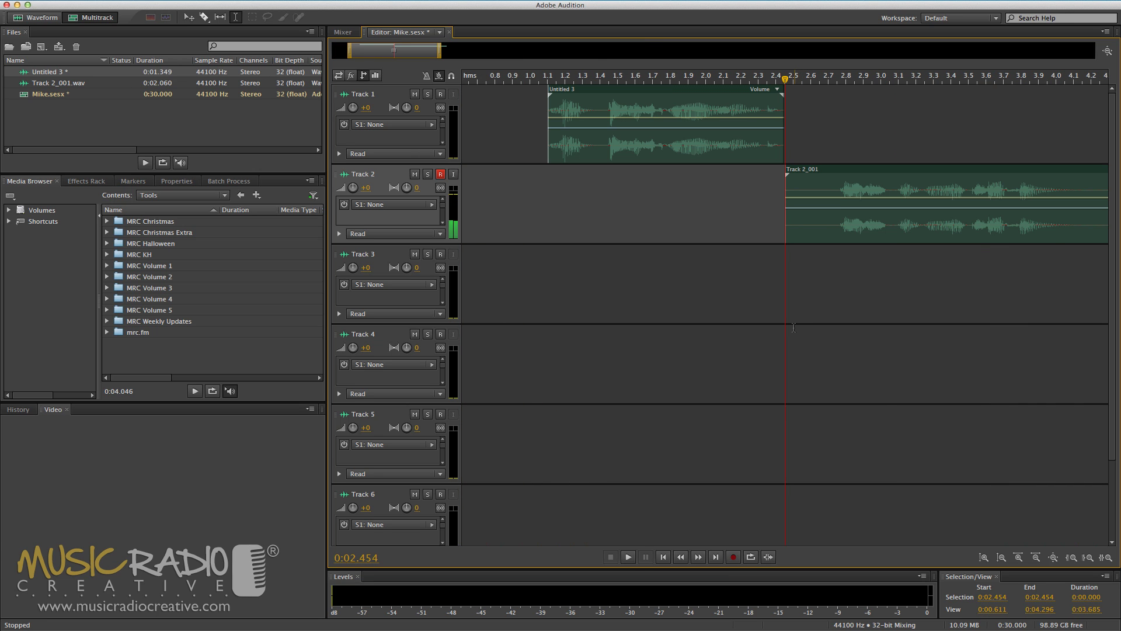
Delete the silent lead-in and silent tail of the Track 2_001 clip
scroll(793, 328, "right", 5)
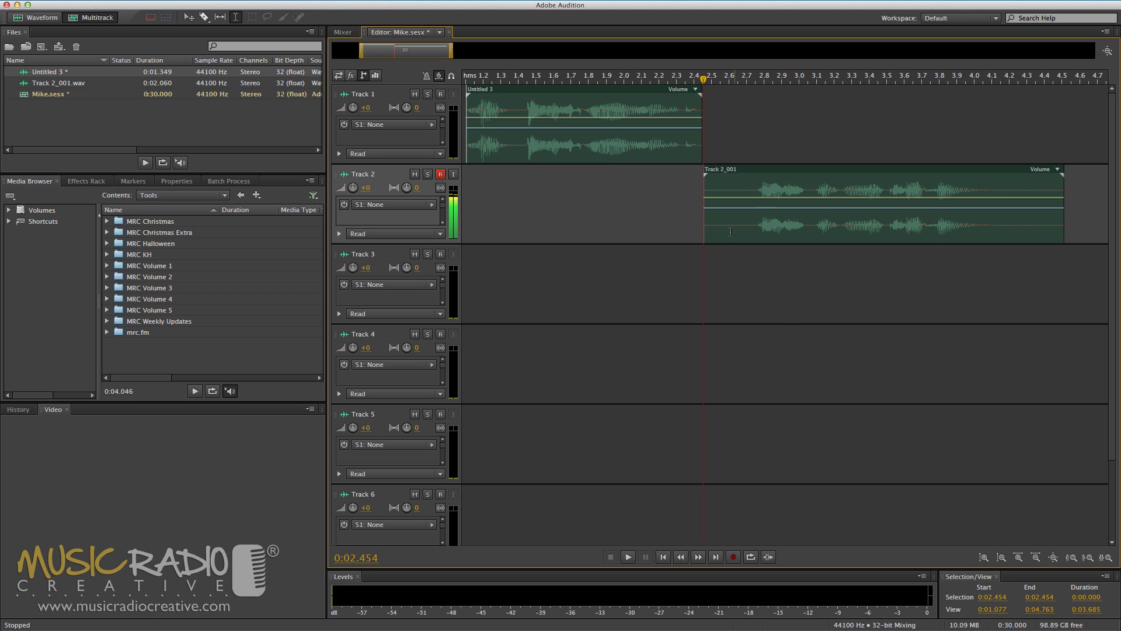
left_click_drag(753, 222, 644, 224)
key("BackSpace")
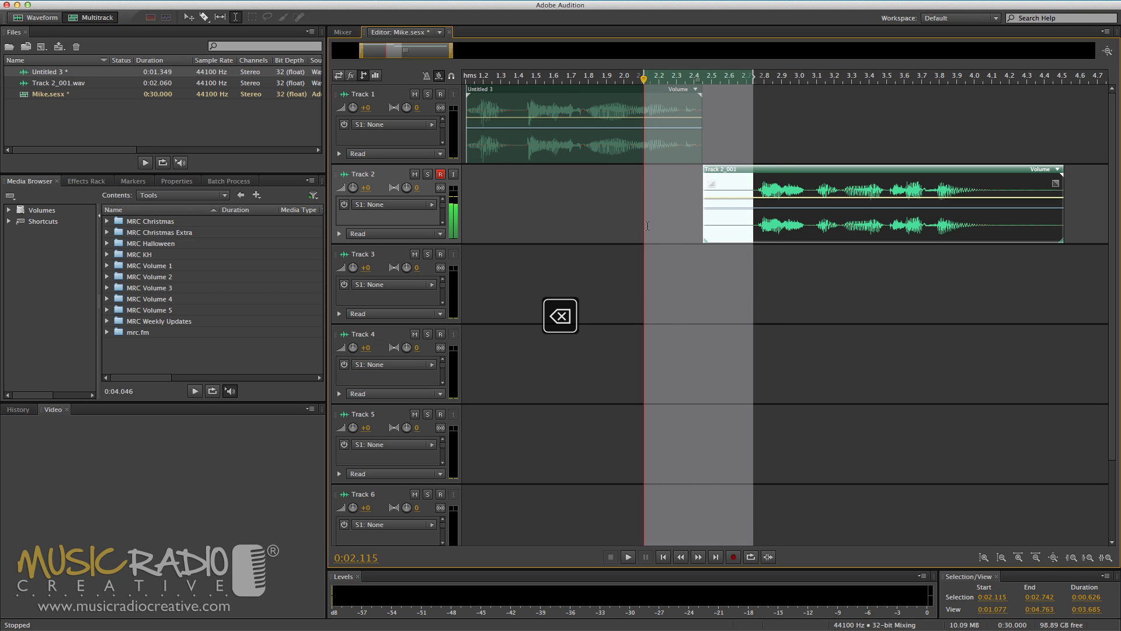
left_click_drag(986, 215, 1108, 215)
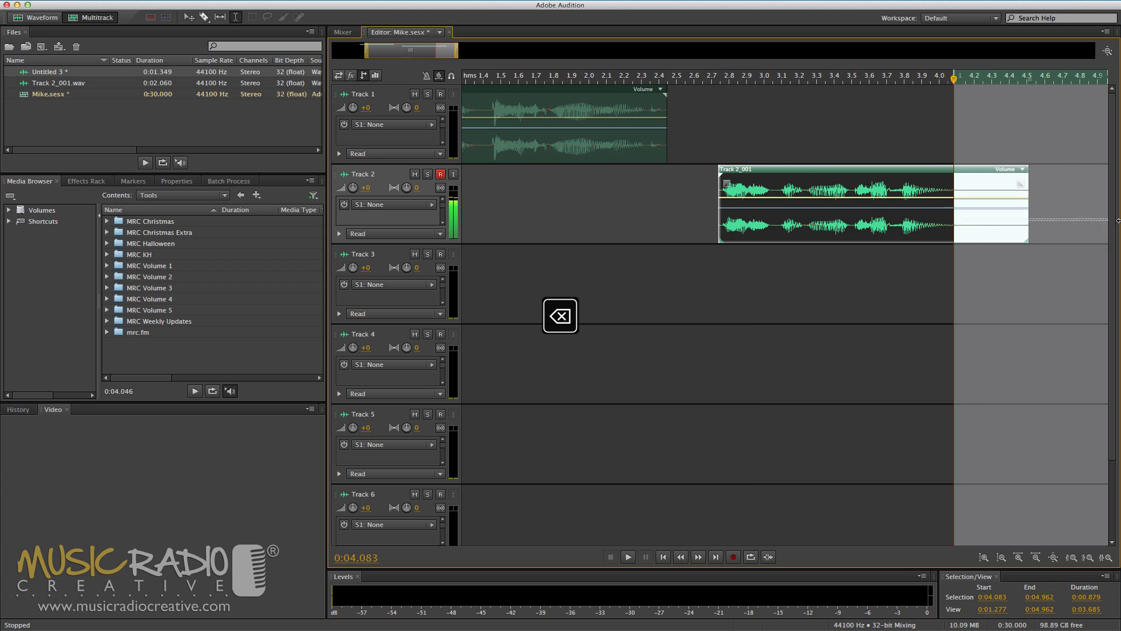
key("BackSpace")
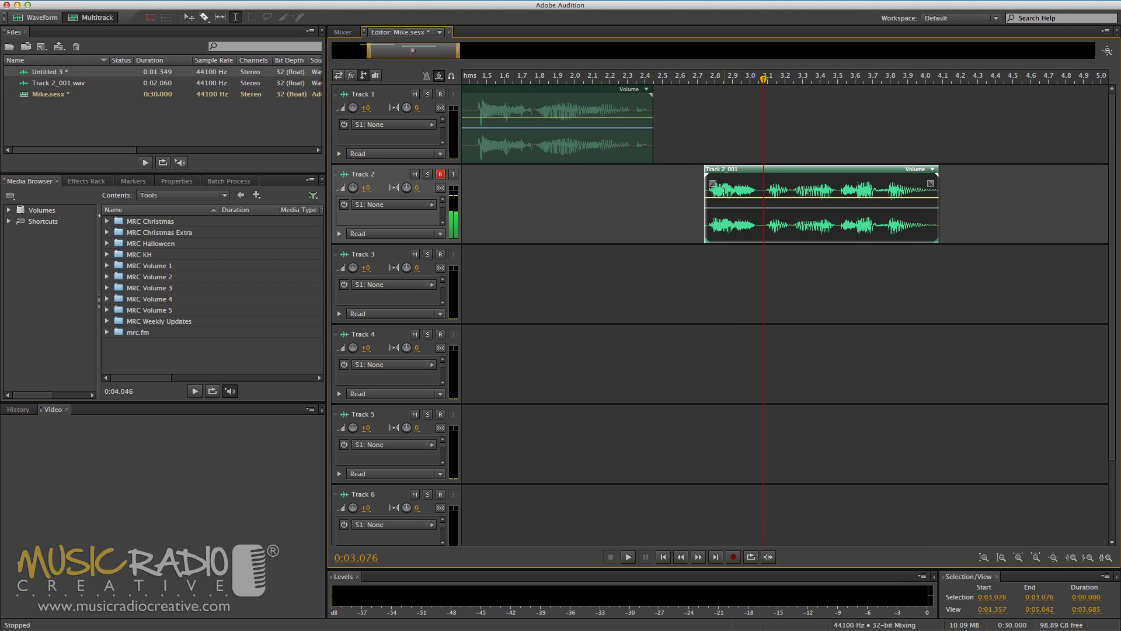
Copy a short stretch from the clip's start and paste copies at about 2.632 s and 2.572 s
left_click_drag(724, 191, 710, 194)
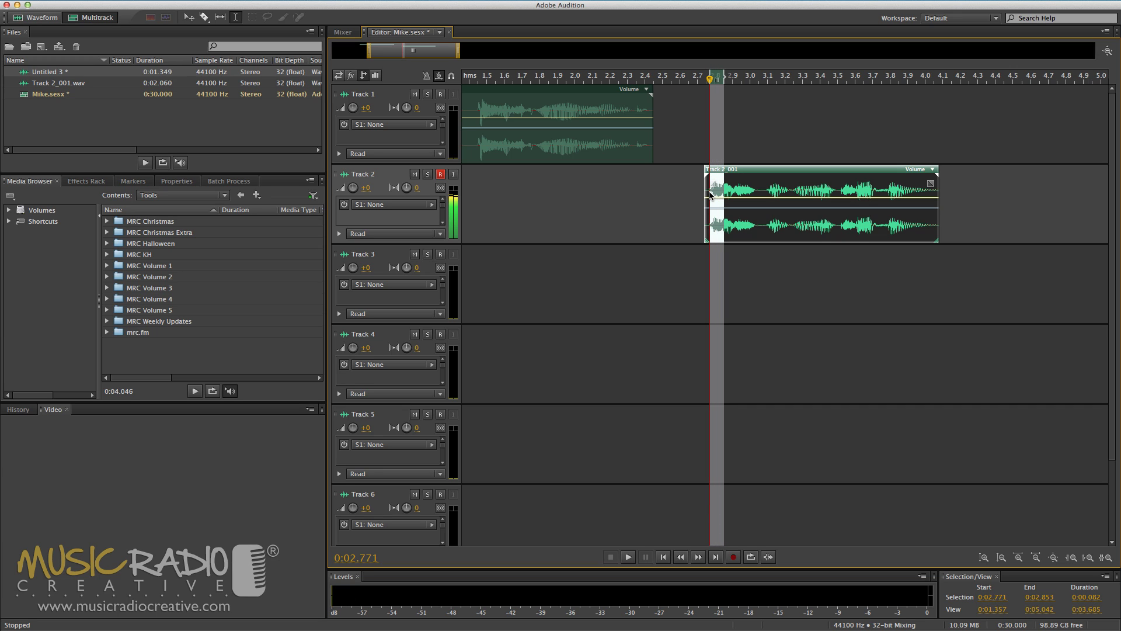
key("super+c")
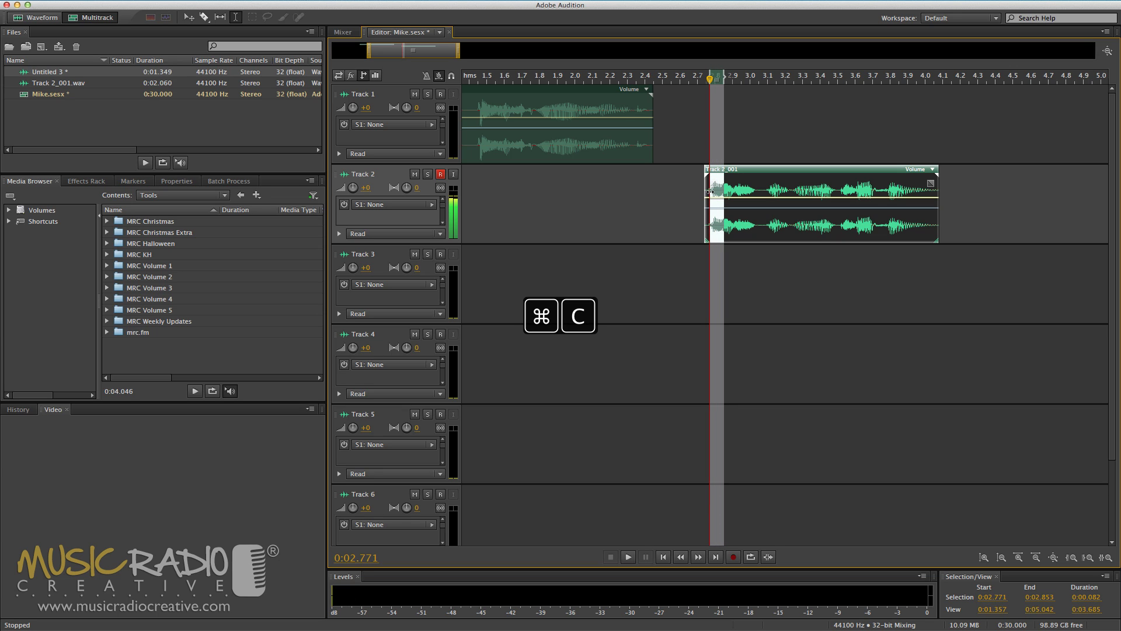
left_click(697, 185)
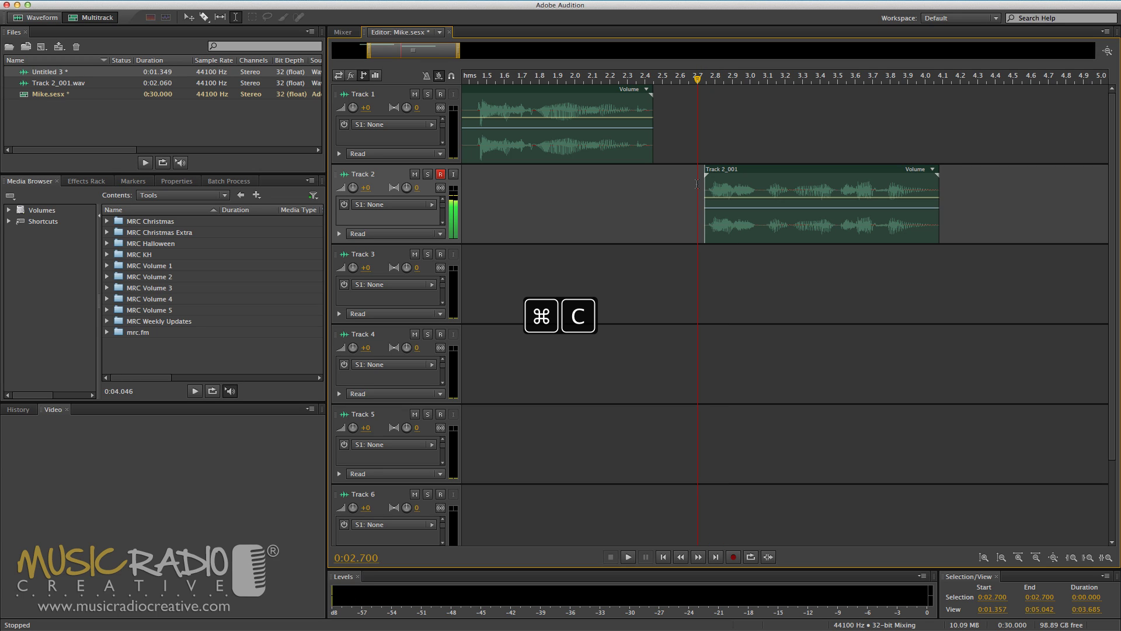
key("super+v")
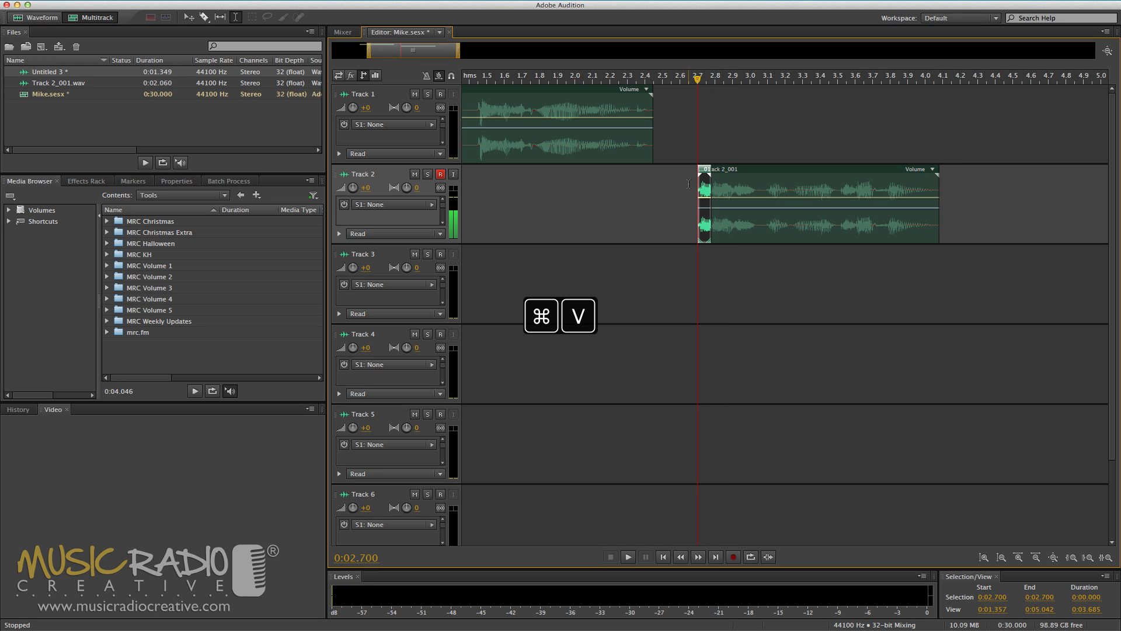
left_click(685, 186)
key("super+v")
left_click(674, 189)
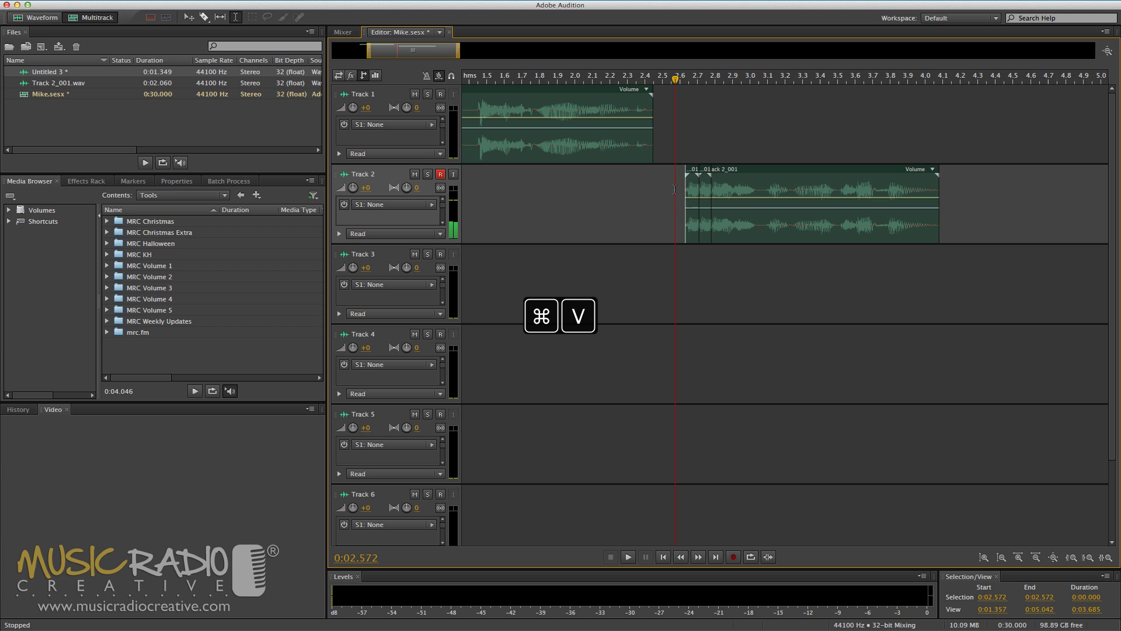
key("super+v")
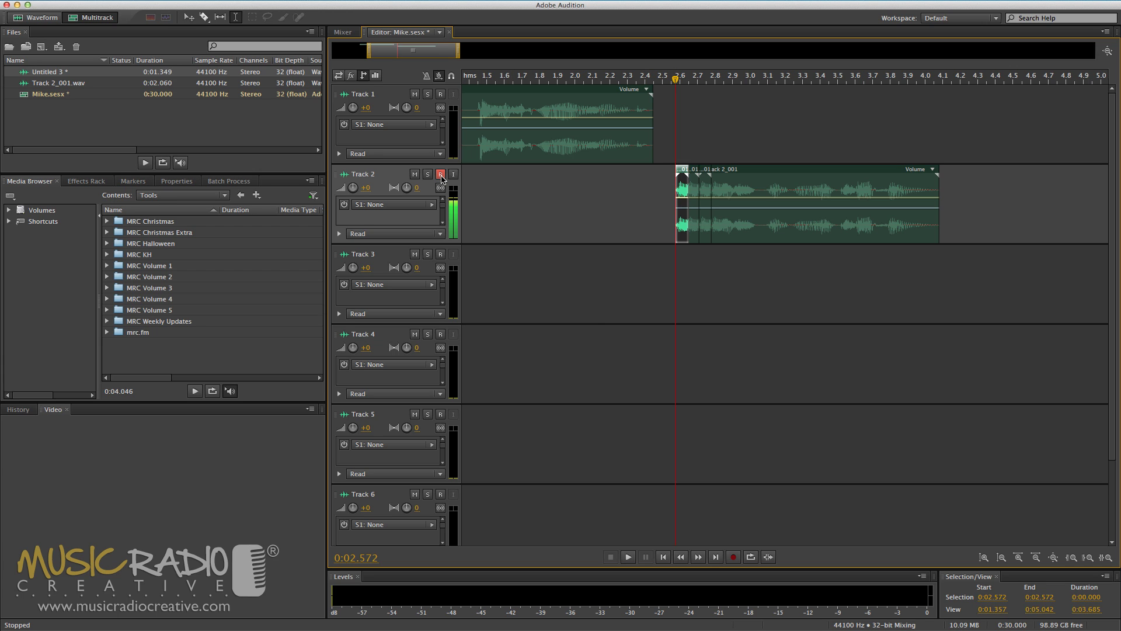
Disarm Track 2 for recording and play the session back from 1.090 s
left_click(441, 174)
left_click_drag(753, 185, 676, 187)
scroll(512, 162, "left", 3)
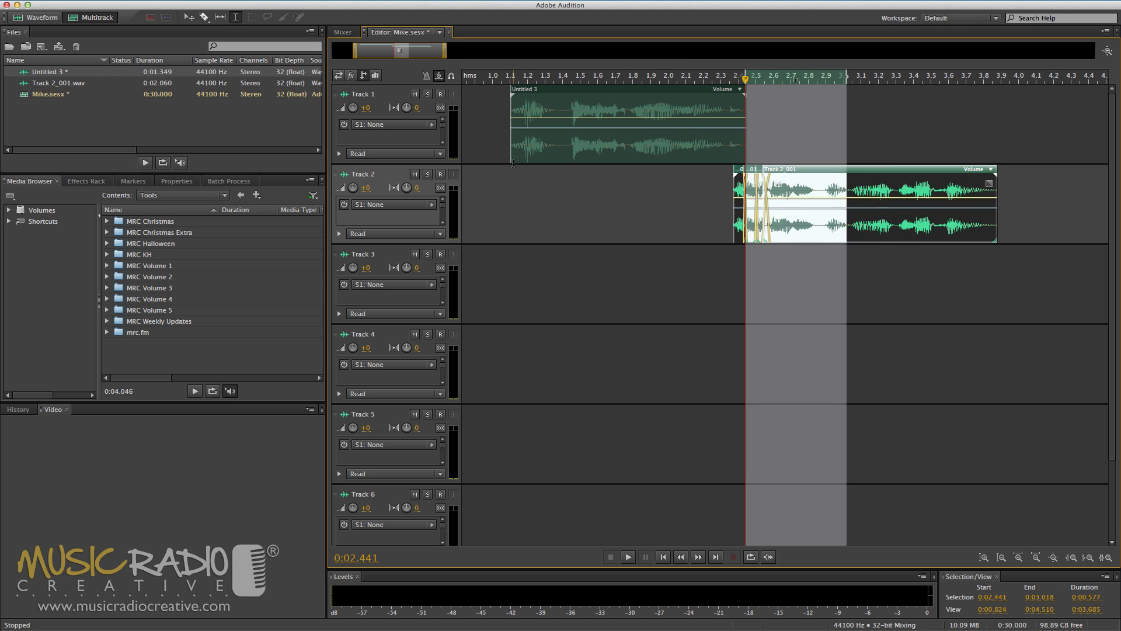
left_click(508, 164)
key("space")
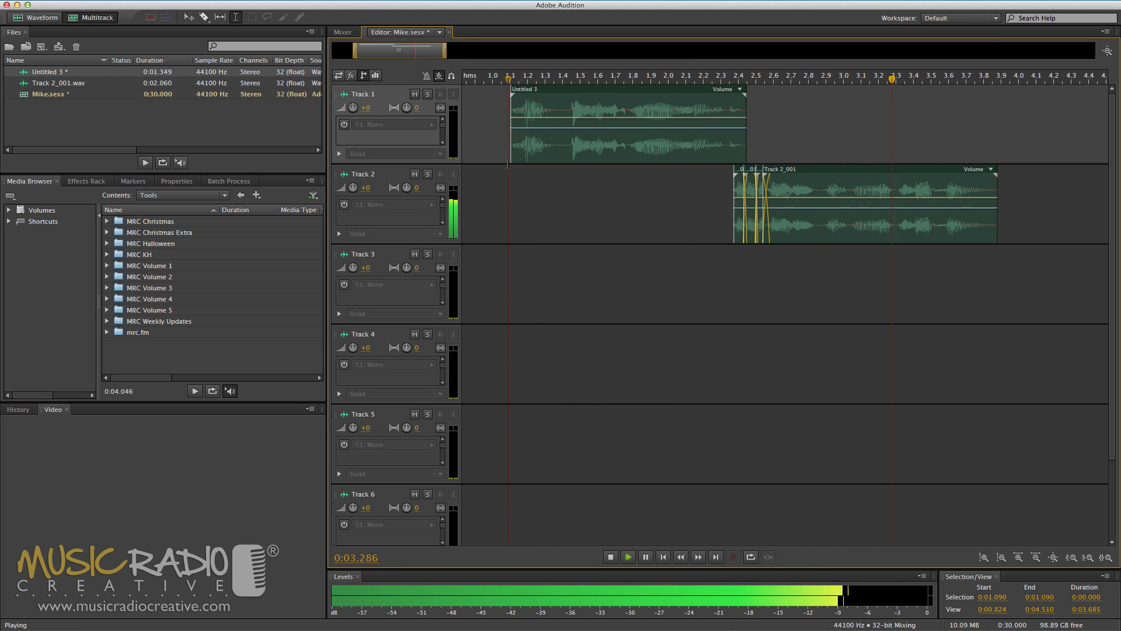
key("space")
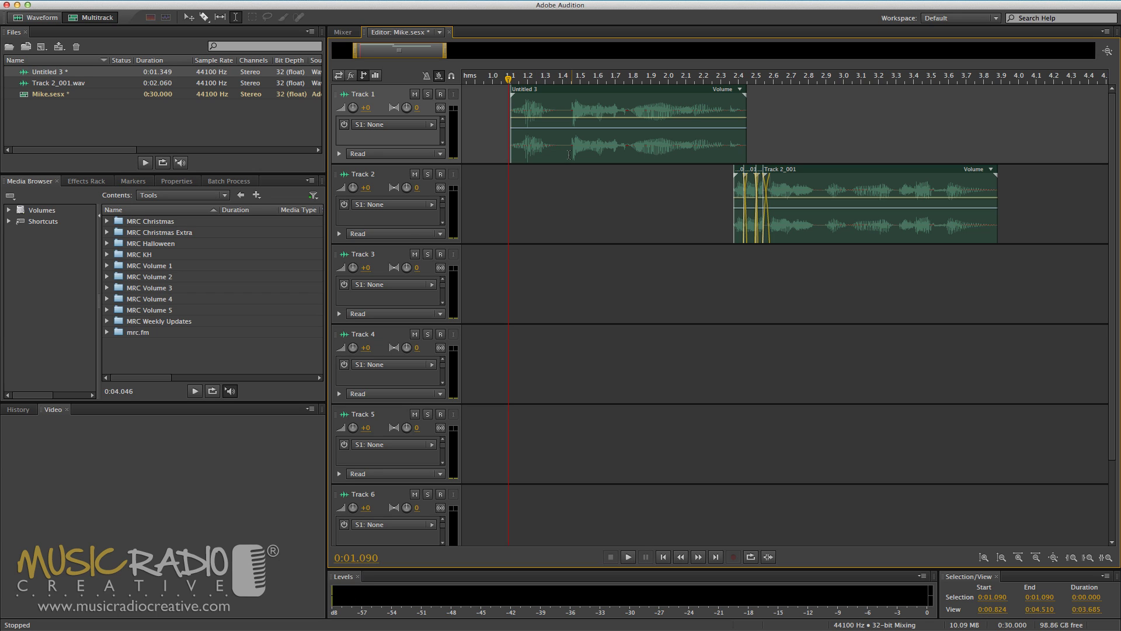
Split Untitled 3 at 1.408 s, overlap the pieces into a crossfade, and play from about 1.169 s
left_click(564, 139)
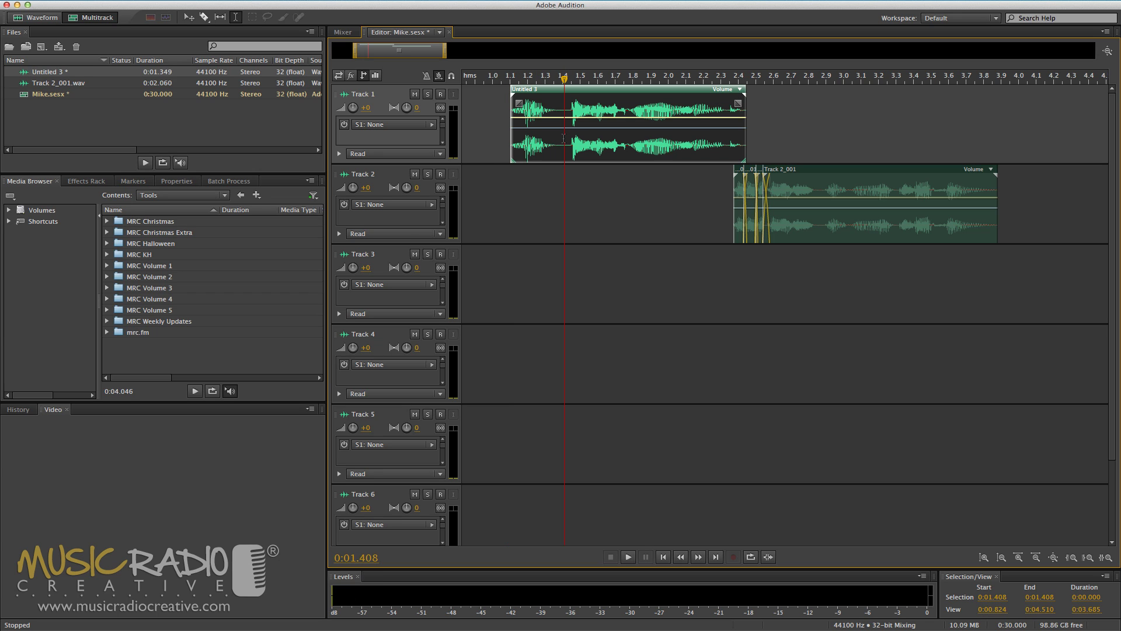
key("super+k")
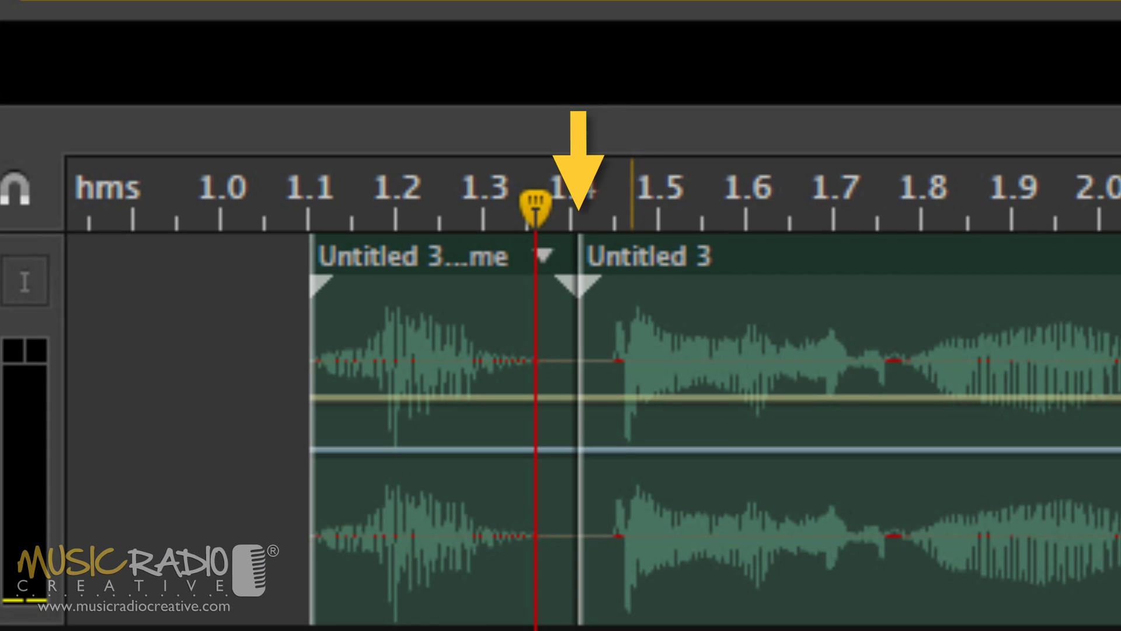
left_click_drag(435, 568, 475, 601)
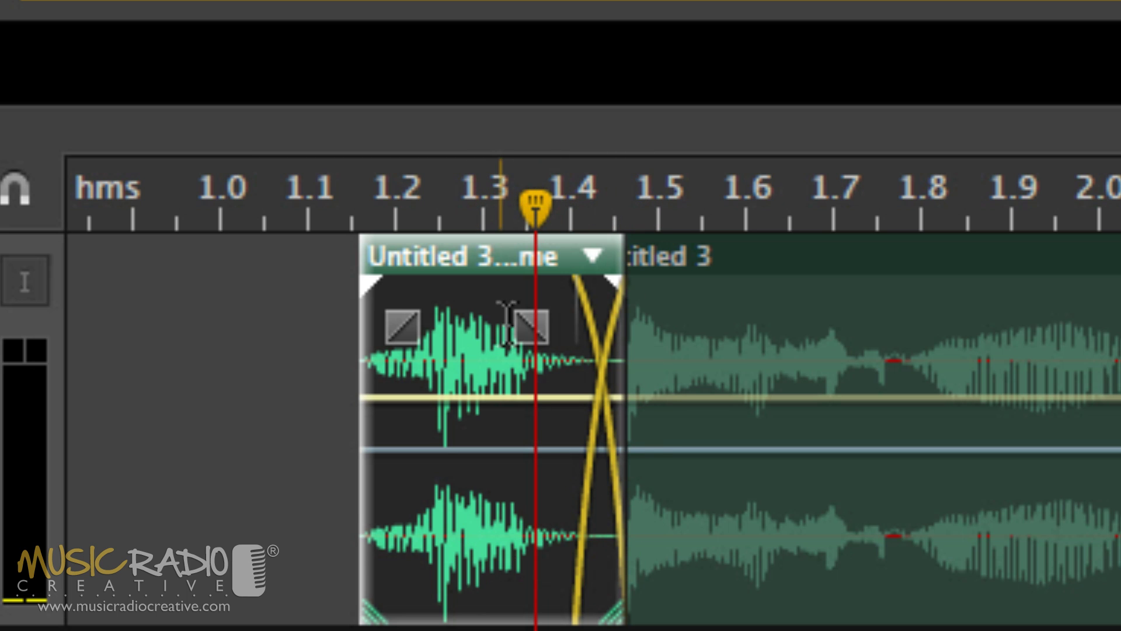
left_click(365, 630)
key("space")
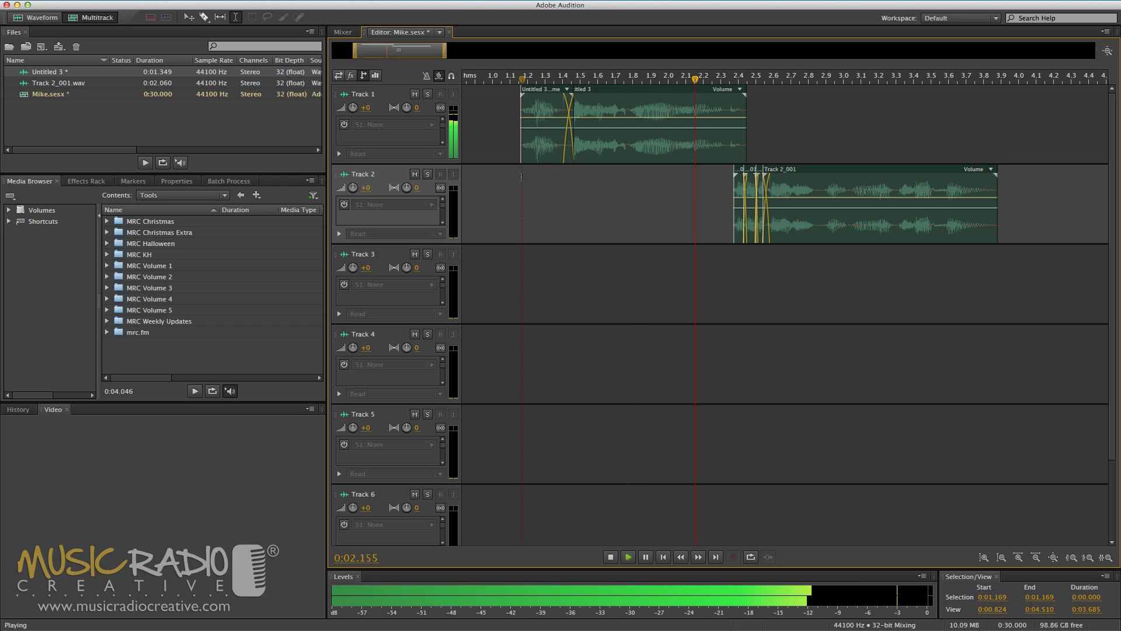
Stop playback and add a fade-in to the first voiceover piece
key("space")
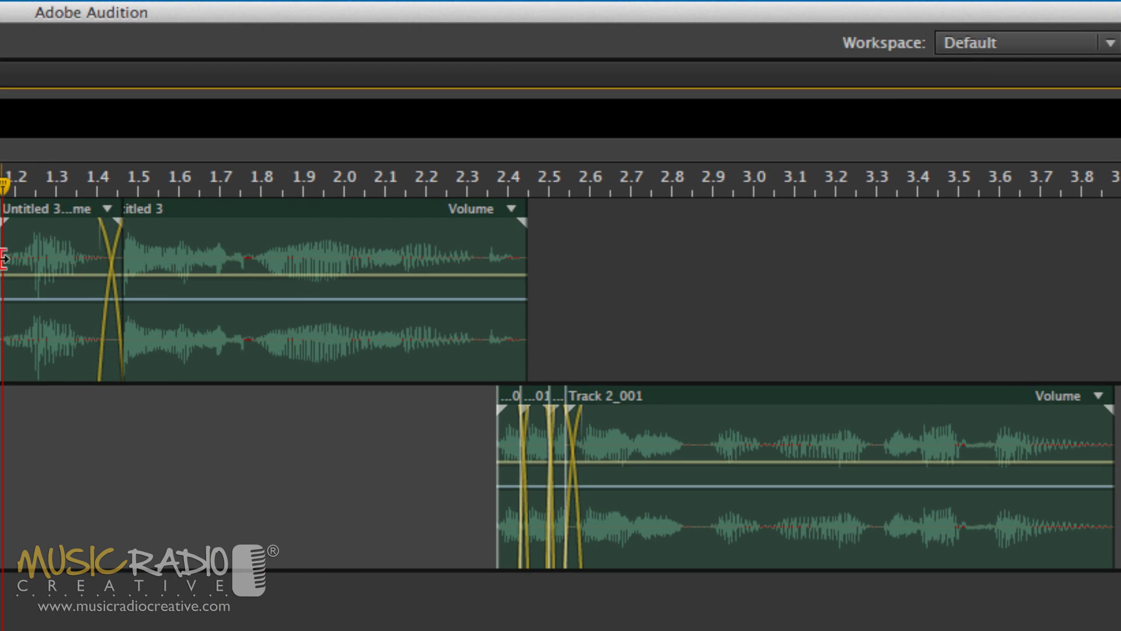
left_click(10, 251)
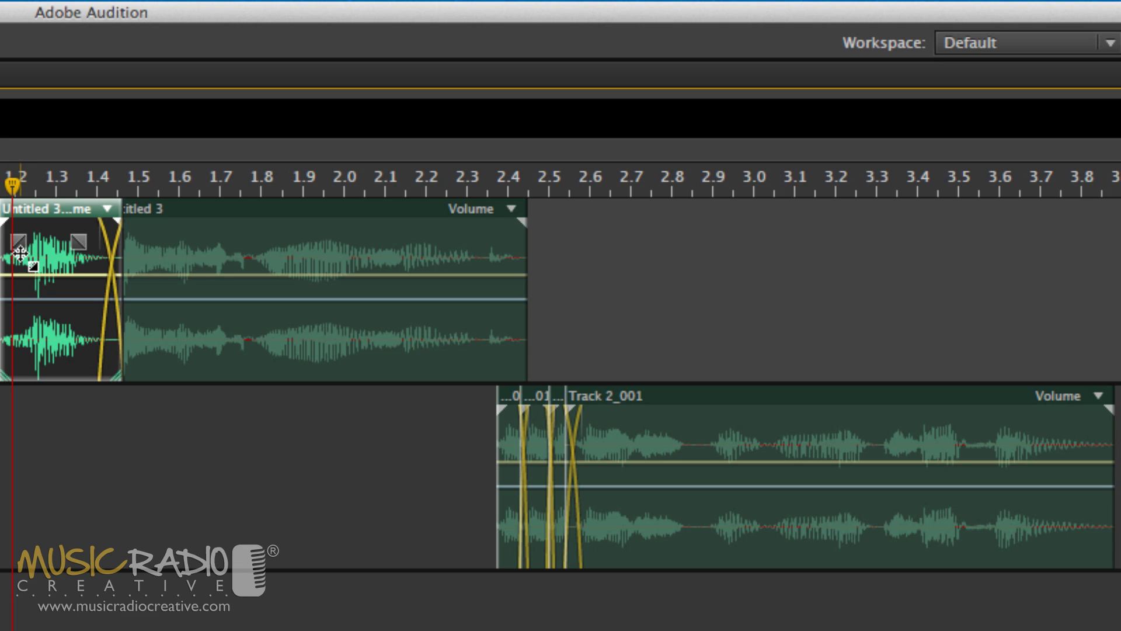
left_click_drag(20, 251, 36, 243)
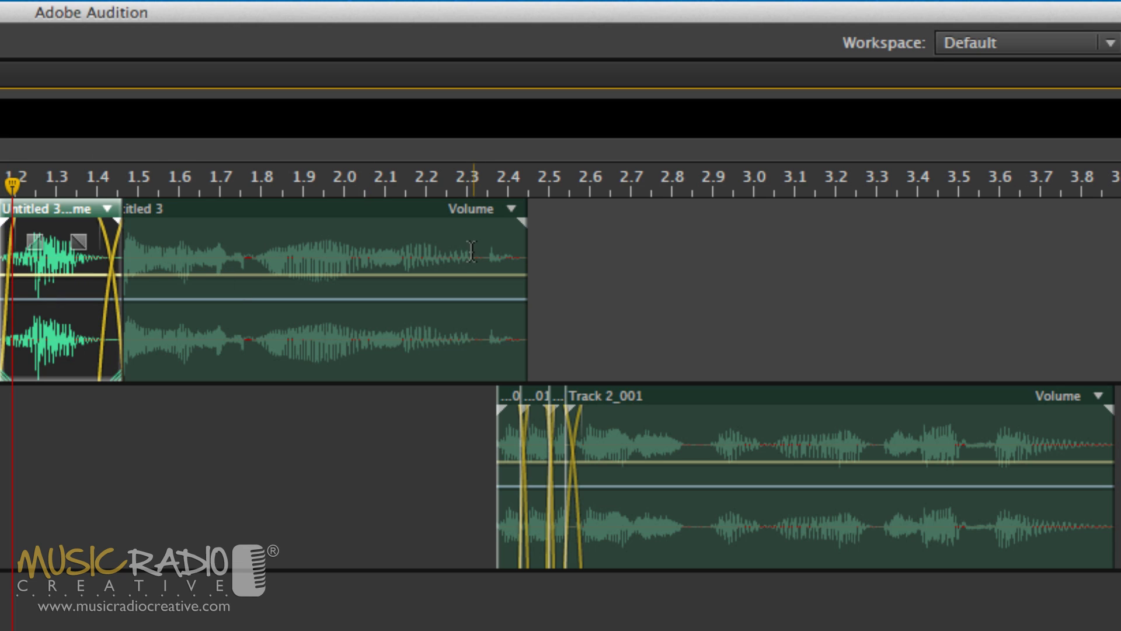
Fade out the ends of the Untitled 3 and Track 2_001 clips
left_click(488, 239)
left_click_drag(506, 239, 487, 241)
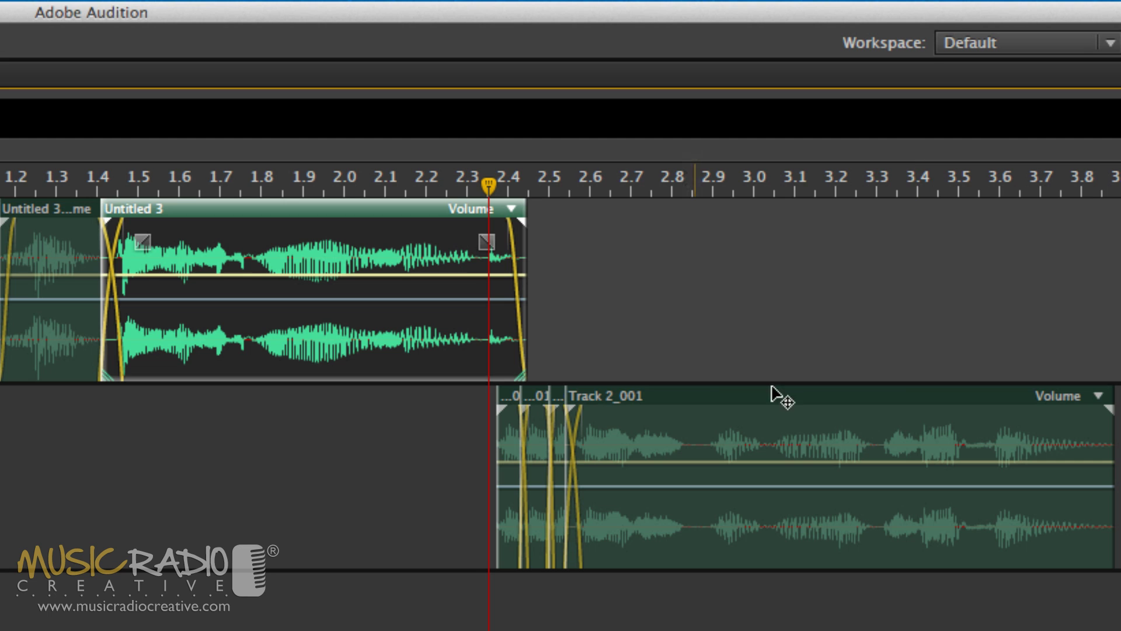
left_click(1076, 402)
left_click_drag(1094, 424, 1051, 425)
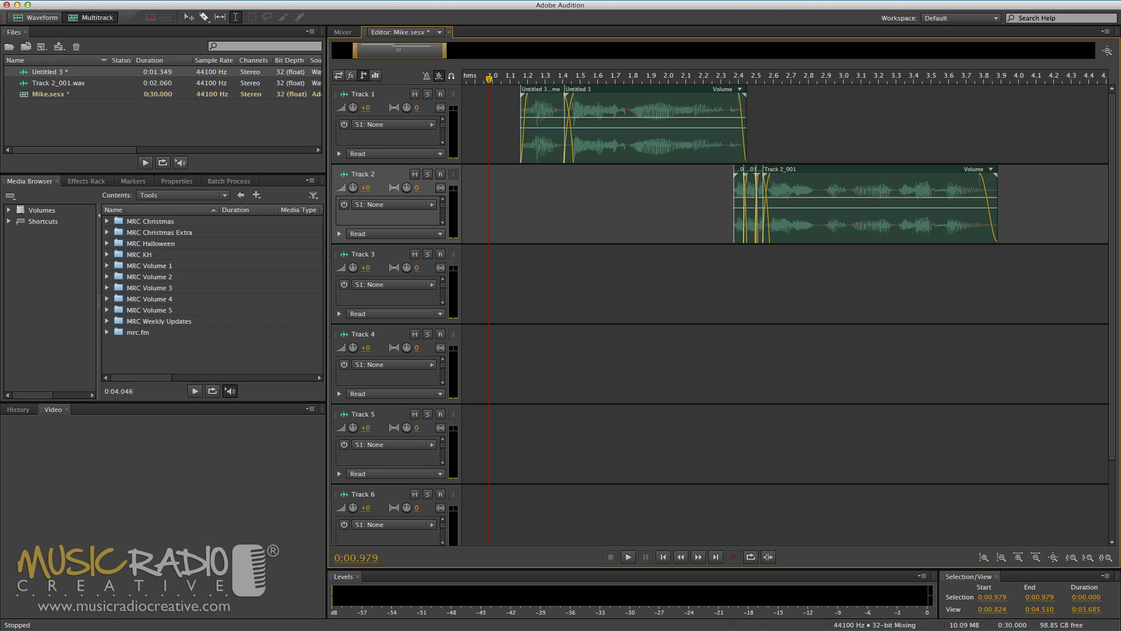
Mix the entire session down to the new waveform file Mike Mixdown 1 with Ctrl+Shift+Alt+M
key("ctrl+shift+alt+m")
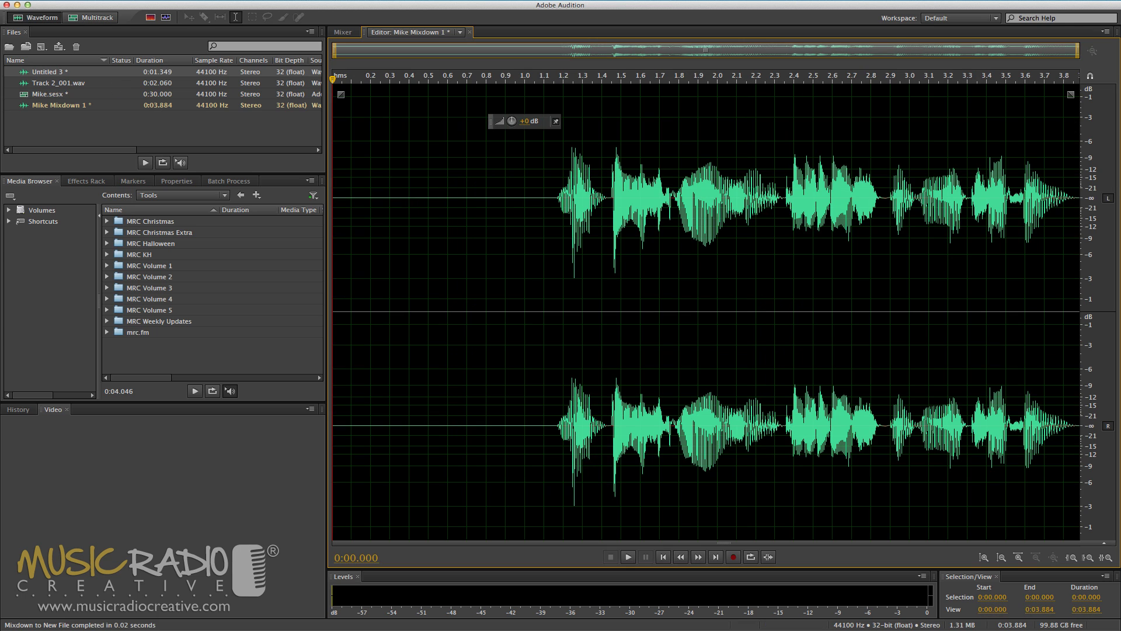